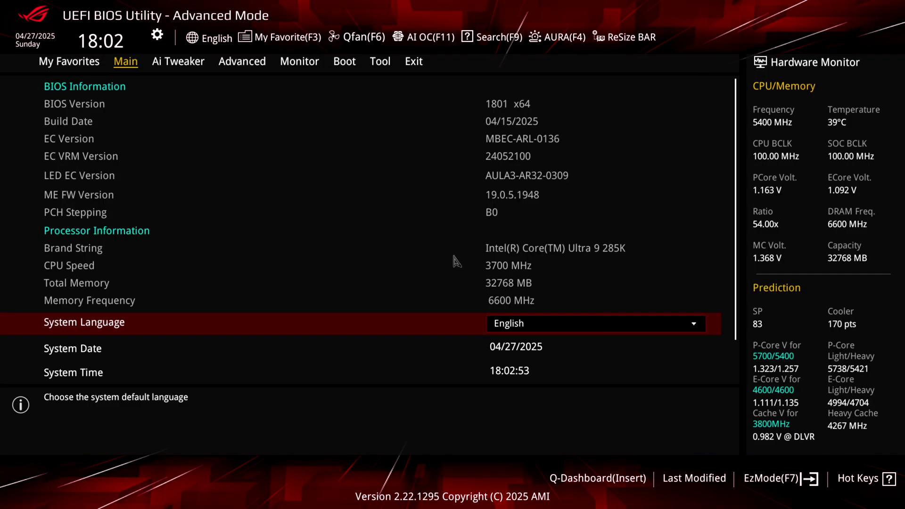
Review the available Ai Overclock Tuner modes, including XMP I, XMP II and XMP Tweaked, without changing the selection.
key("Right")
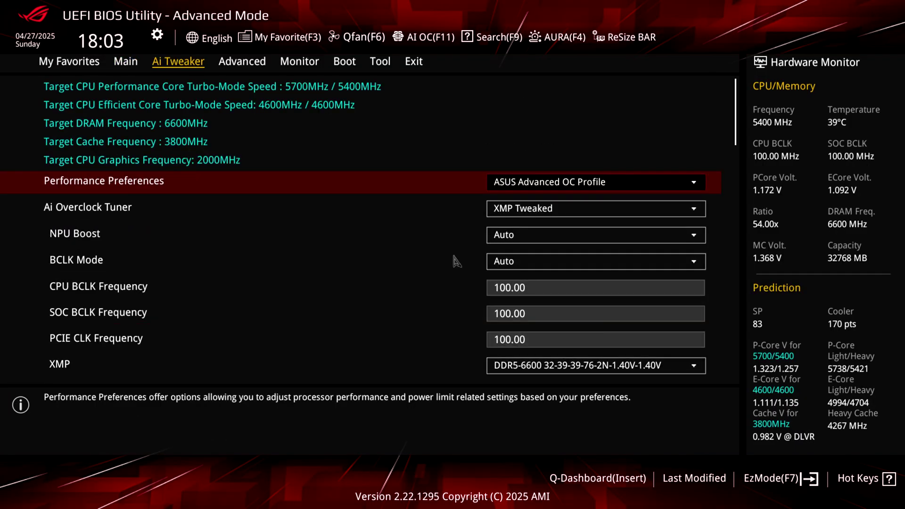
key("Down")
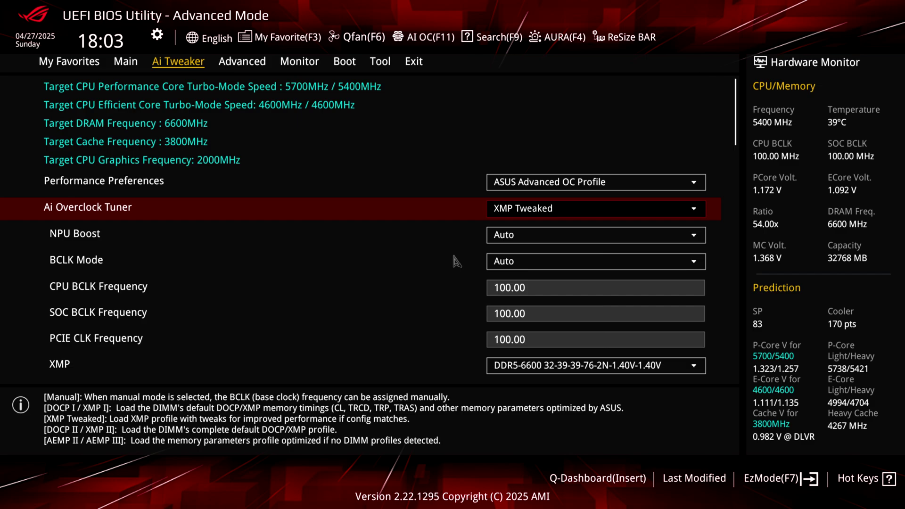
key("Return")
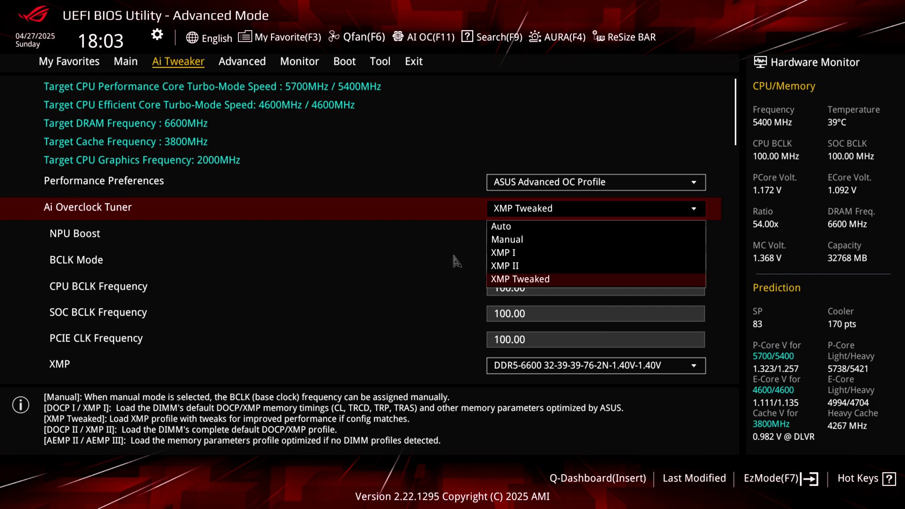
key("Up")
key("Up")
key("Up")
key("Down")
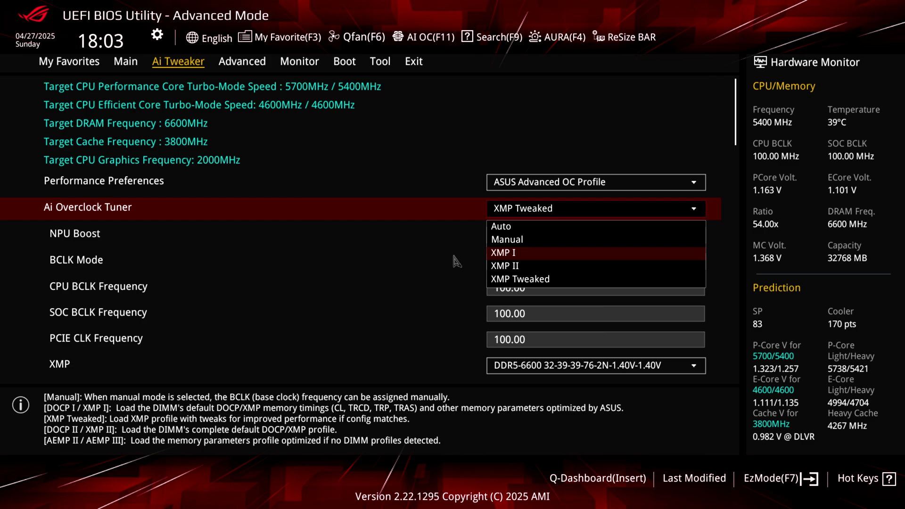
key("Down")
key("Up")
key("Down")
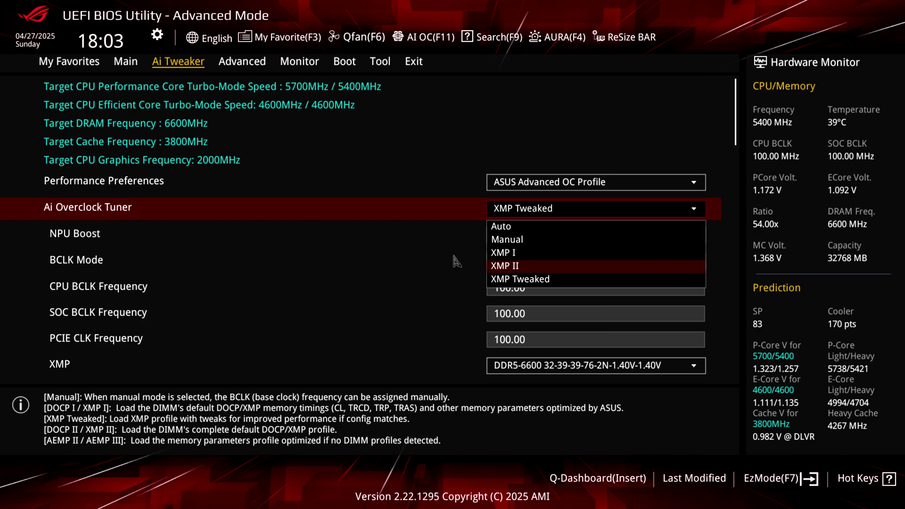
key("Escape")
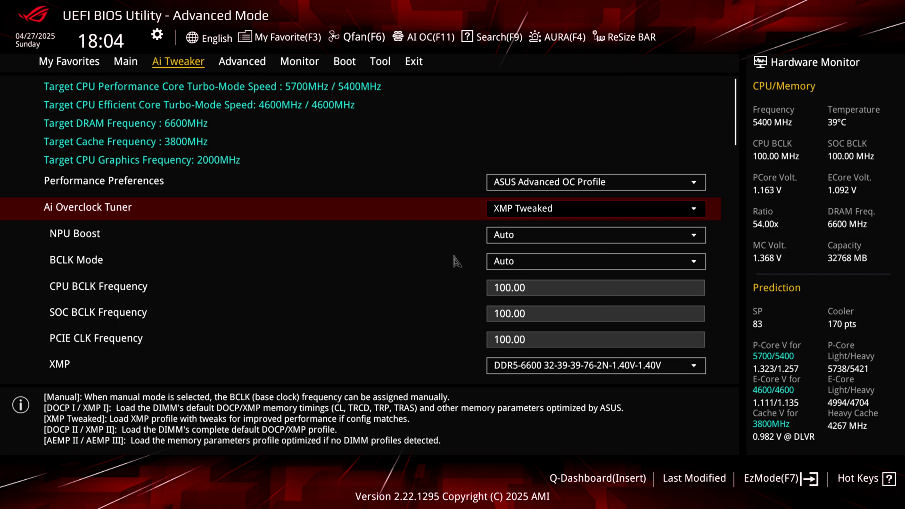
Examine the Ai Tweaker settings from NPU Boost and base clocks through ASUS MultiCore Enhancement to Performance Core Ratio.
key("Down")
key("Down")
key("Down")
key("Down")
key("Down")
key("Down")
key("Down")
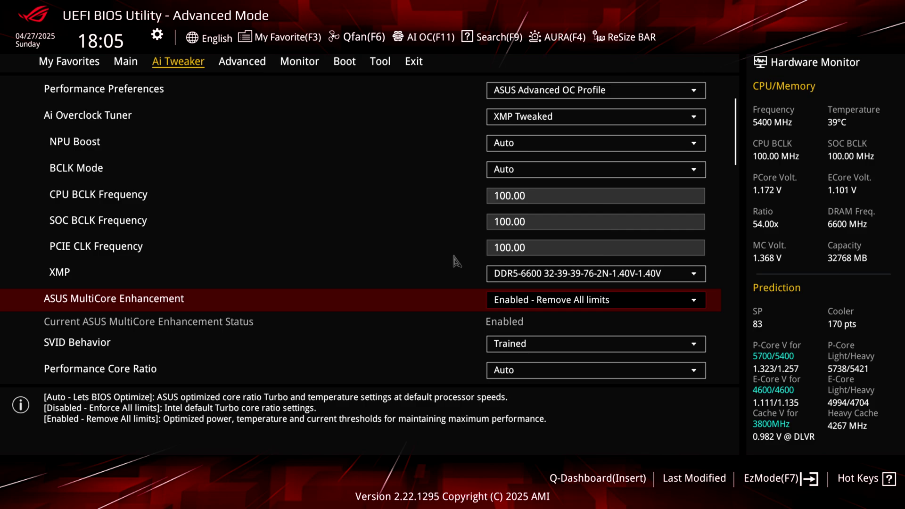
key("Down")
key("Down")
key("Down")
key("Down")
key("Down")
key("Down")
key("Down")
key("Down")
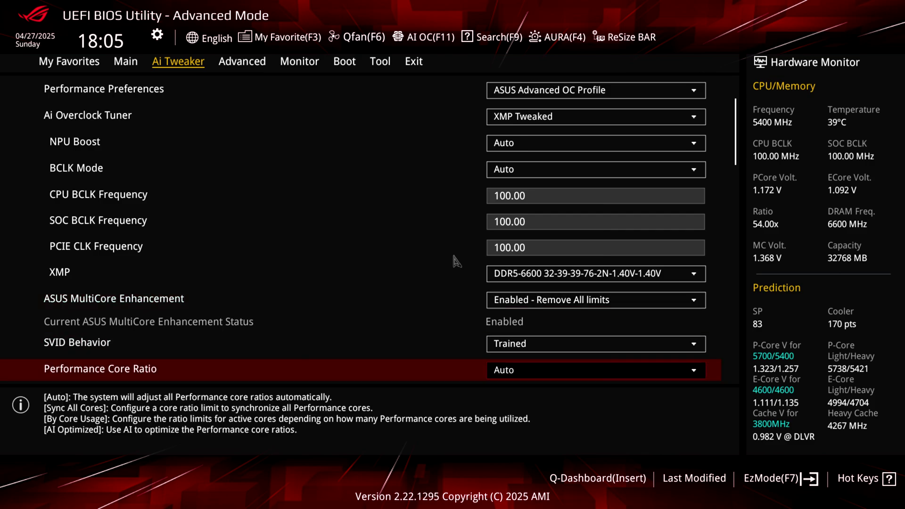
Examine the core ratio, DRAM frequency, AVX and DRAM timing entries in Ai Tweaker as far as Internal CPU Power Management.
key("Down")
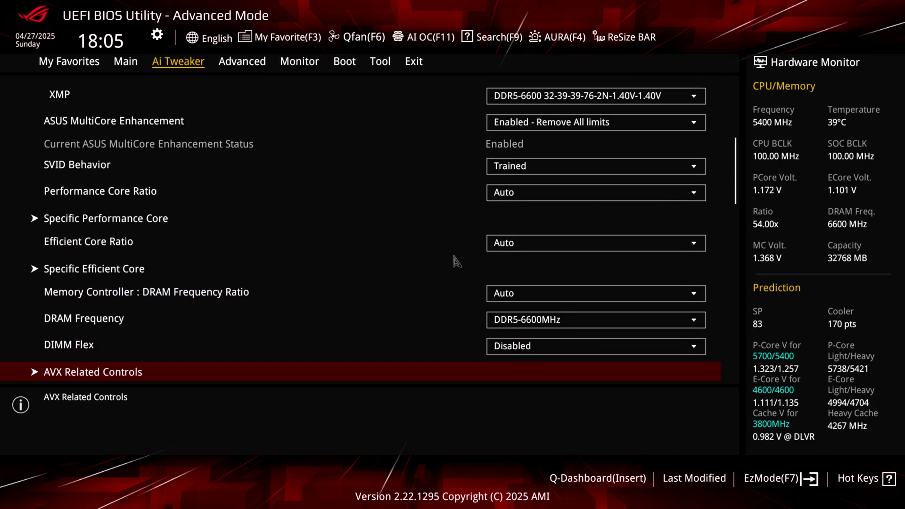
key("Up")
key("Up")
key("Up")
key("Up")
key("Up")
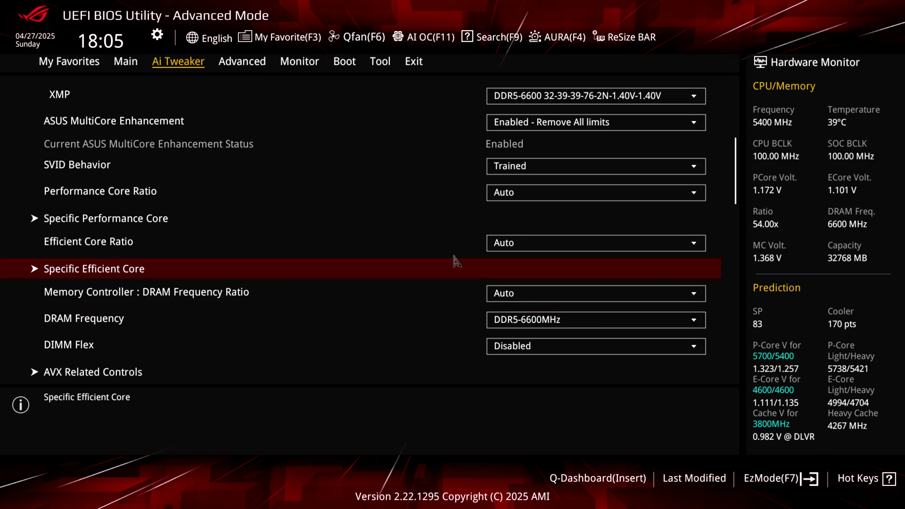
key("Up")
scroll(456, 262, "down", 1)
key("Up")
key("Down")
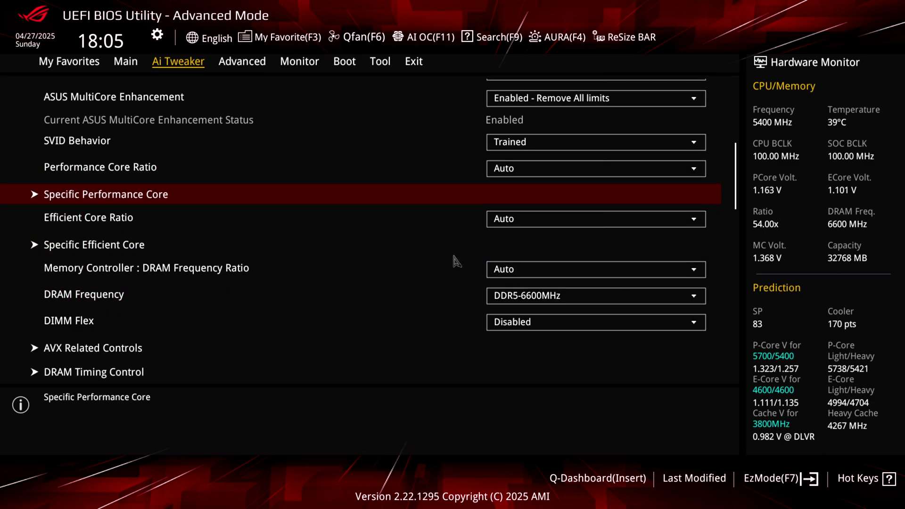
key("Down")
key("Down")
key("Down")
key("Down")
key("Down")
key("Down")
key("Down")
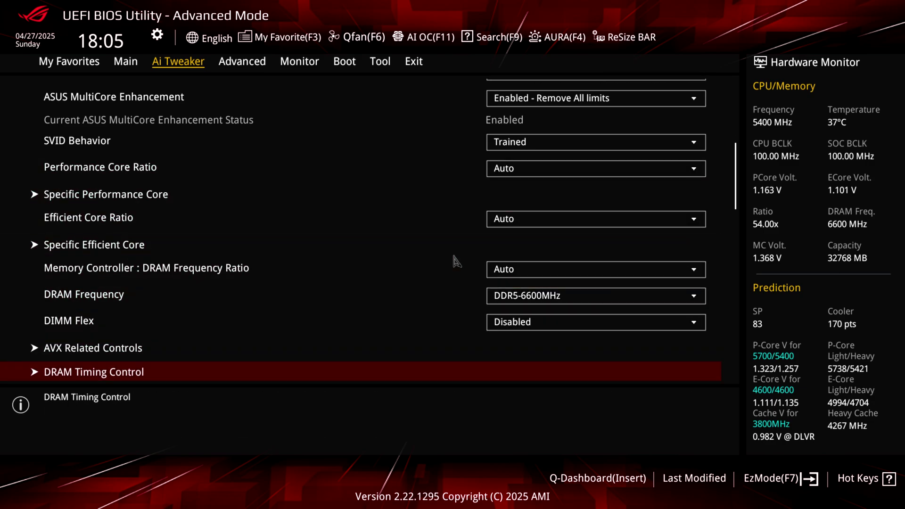
key("Down")
key("Down")
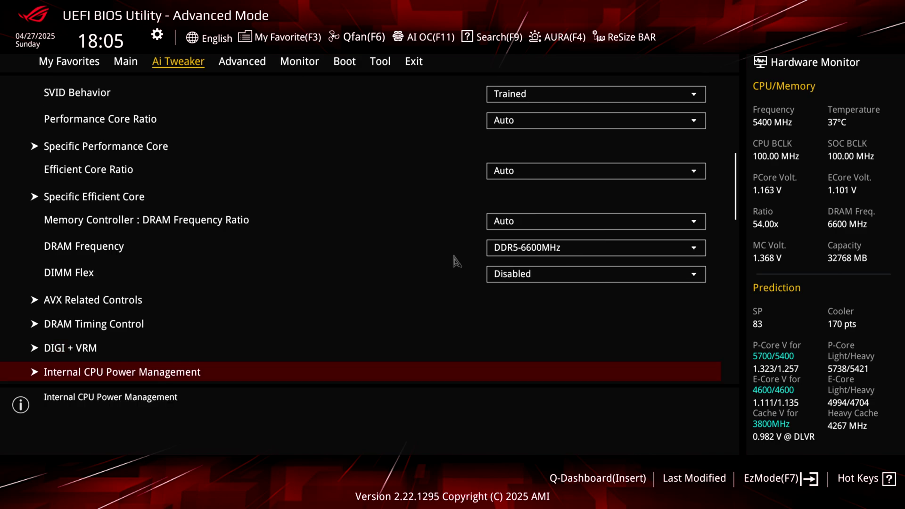
Inspect the Resize BAR and SR-IOV support options in the Advanced PCI Subsystem Settings, then return to the Advanced list.
key("Right")
key("Down")
key("Down")
key("Down")
key("Down")
key("Down")
key("Down")
key("Down")
key("Down")
key("Down")
key("Down")
key("Down")
key("Down")
key("Down")
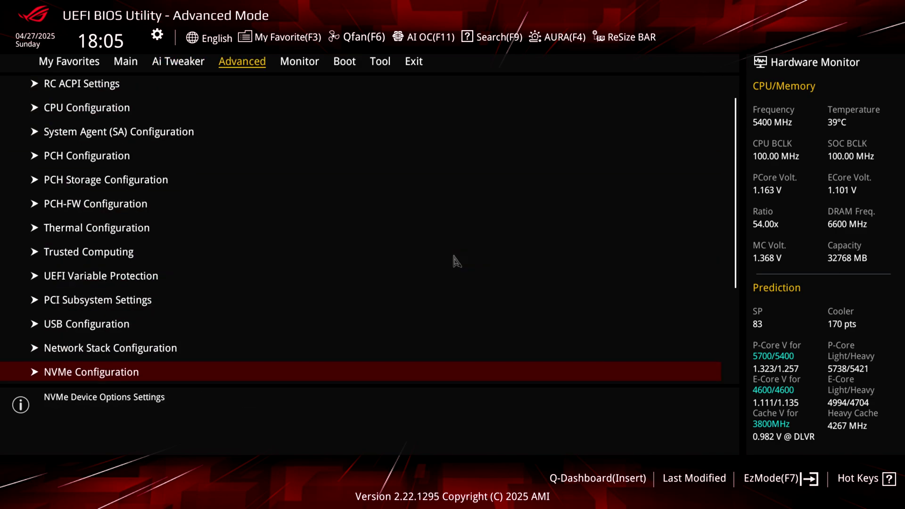
key("Up")
key("Up")
key("Up")
key("Return")
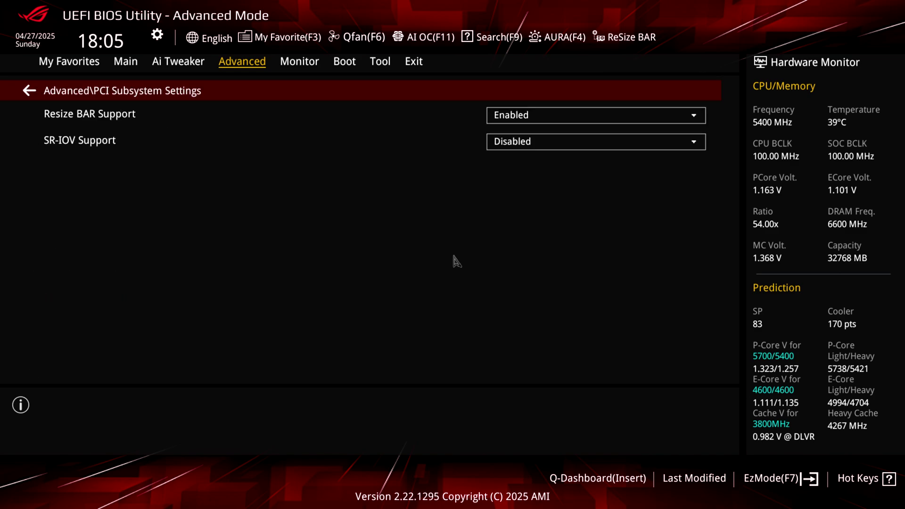
key("Escape")
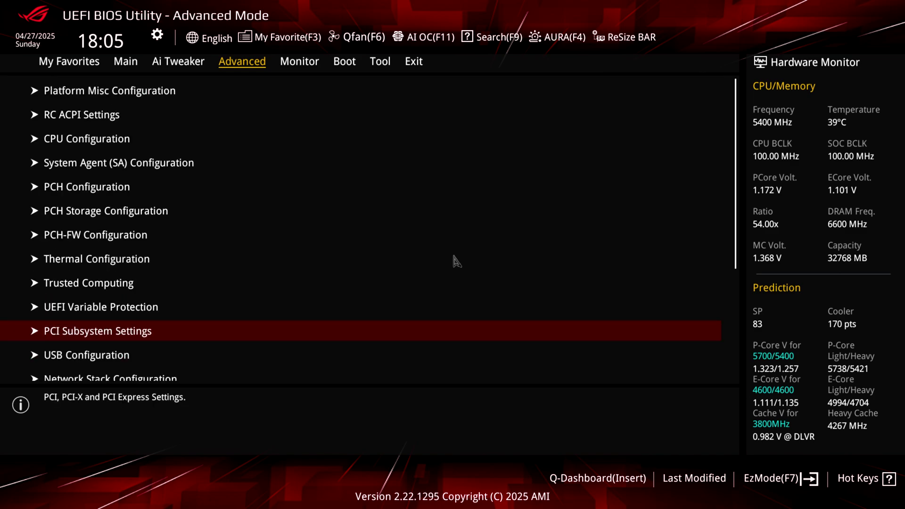
Look over the remaining Advanced configuration categories, from USB through Thunderbolt(TM) Configuration.
key("Down")
key("Down")
key("Down")
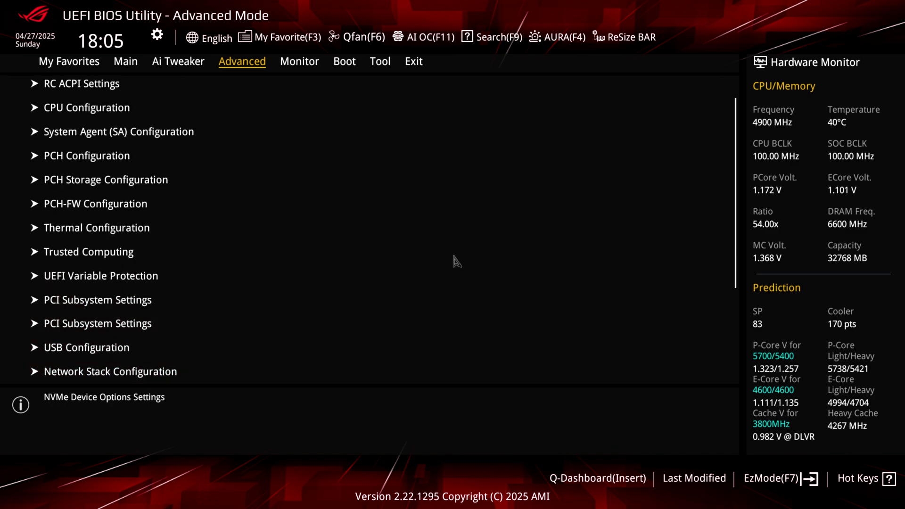
key("Down")
key("Down")
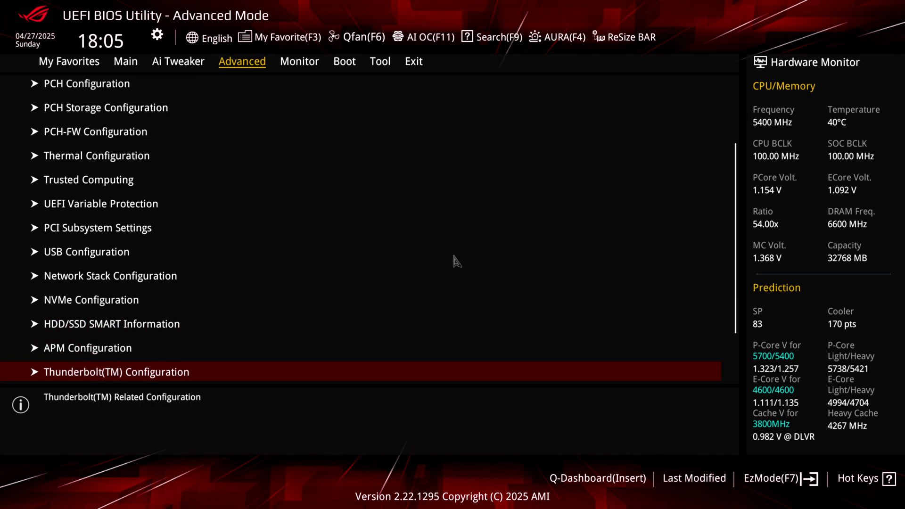
Check the CPU, chassis fan and AIO pump speeds in the Fan Speed Monitor.
key("Right")
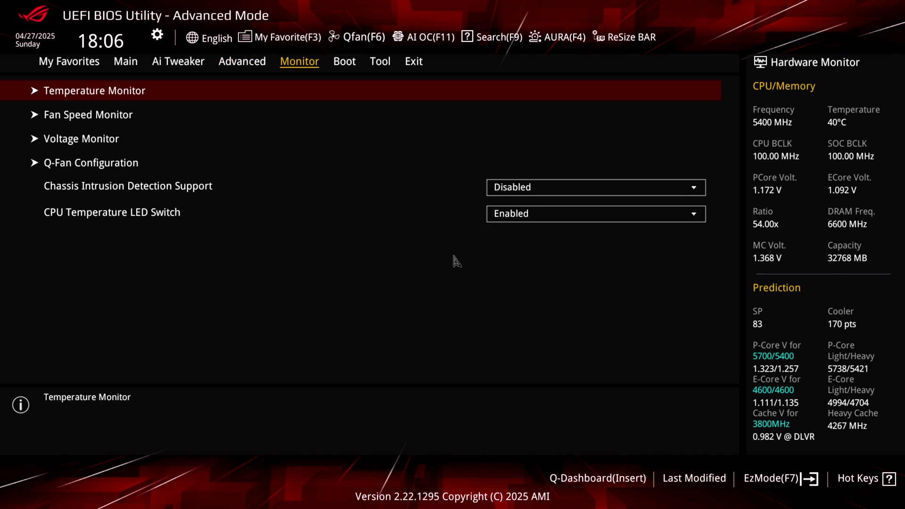
key("Down")
key("Return")
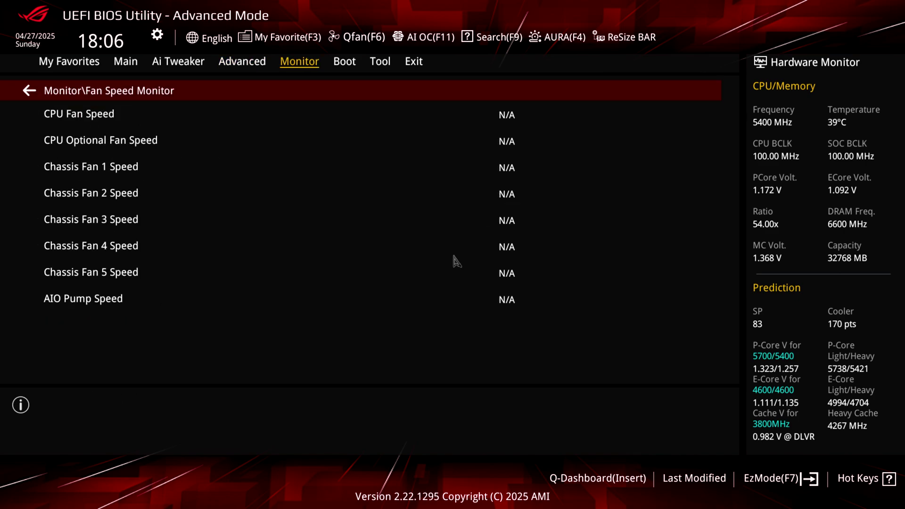
key("Escape")
Open Q-Fan Configuration and examine the CPU fan's control, profile and temperature source settings.
key("Down")
key("Return")
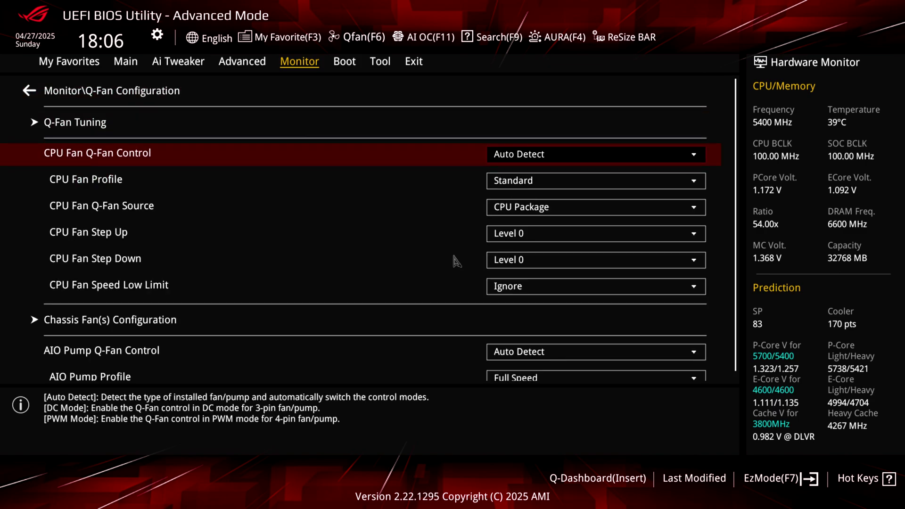
key("Down")
key("Down")
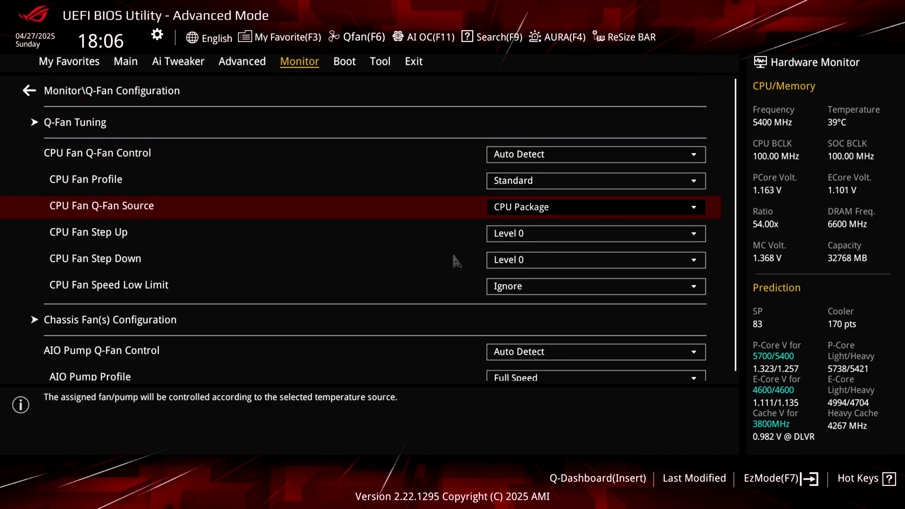